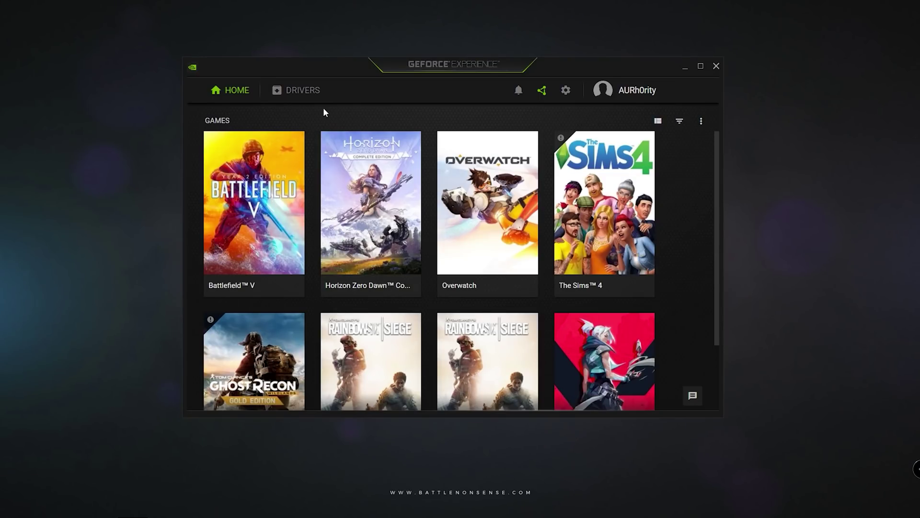
- Verify in GeForce Experience that Game Ready driver 451.67 is current, then open the desktop context menu
click(299, 90)
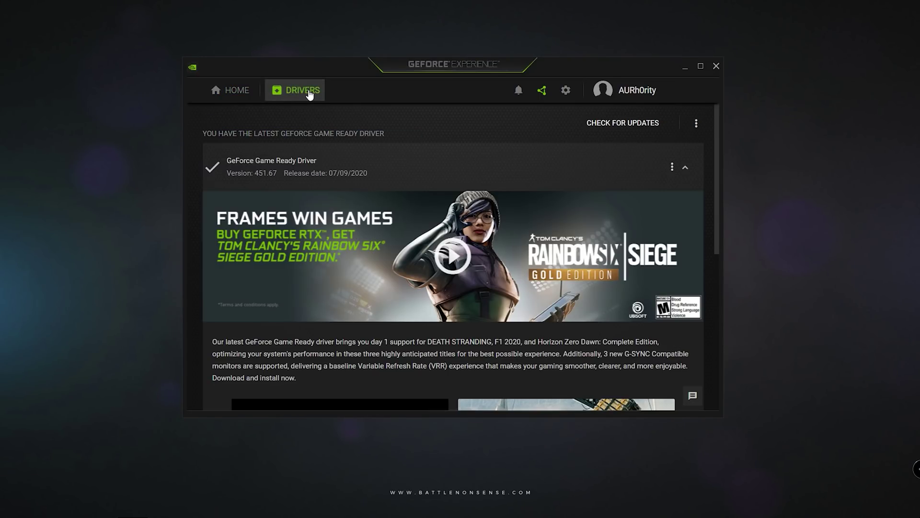
click(637, 134)
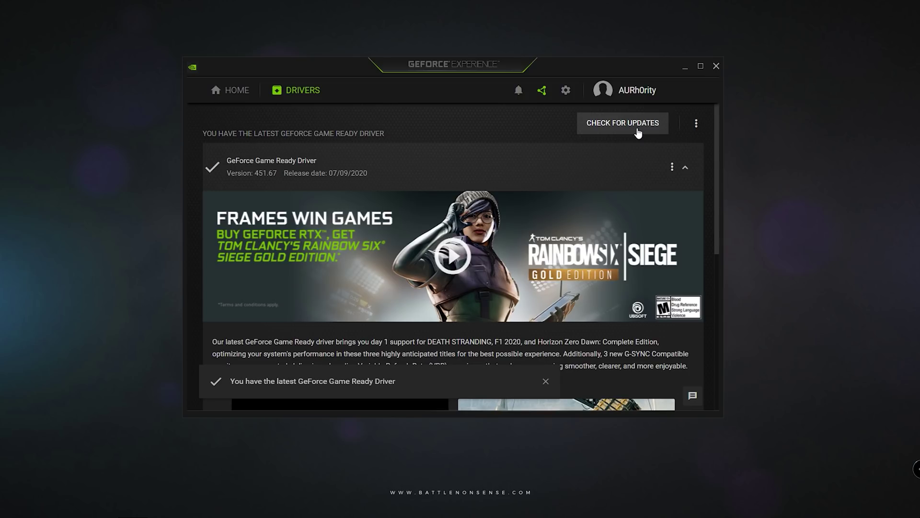
right_click(570, 243)
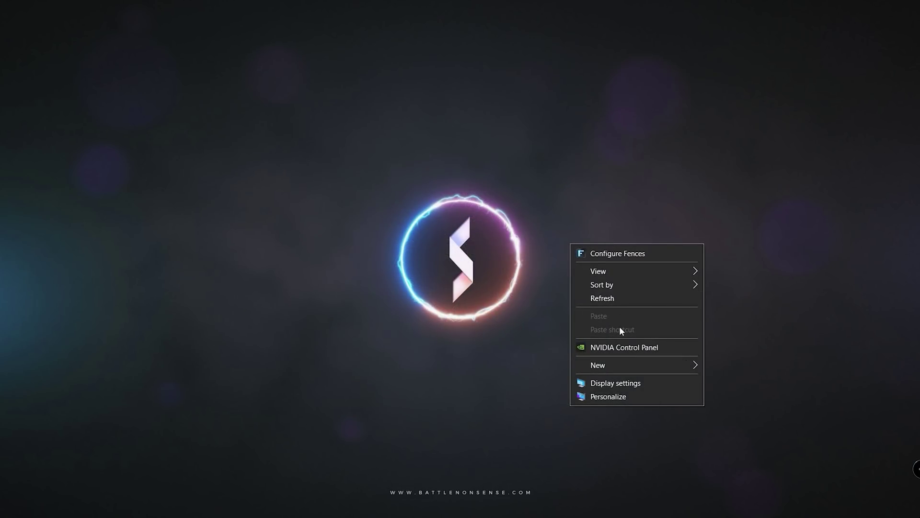
- Open NVIDIA Control Panel and check that G-SYNC Compatible is enabled for the XG258
click(622, 347)
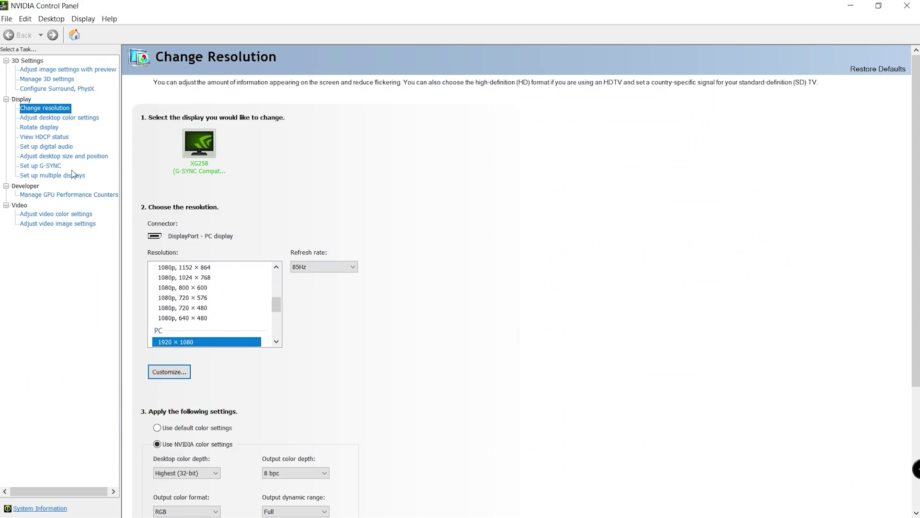
click(52, 167)
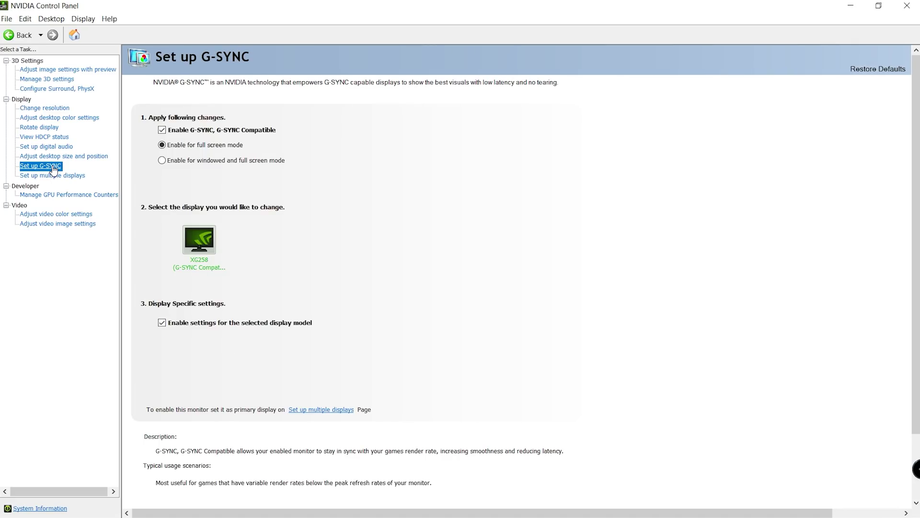
click(44, 108)
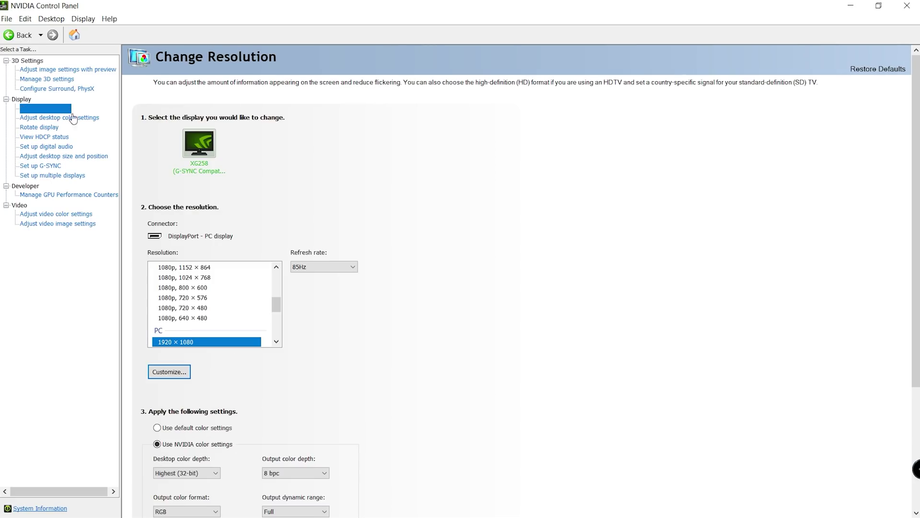
- Set the XG258 to 1920 × 1080 at 240Hz, apply it and keep the change
drag(917, 94, 917, 133)
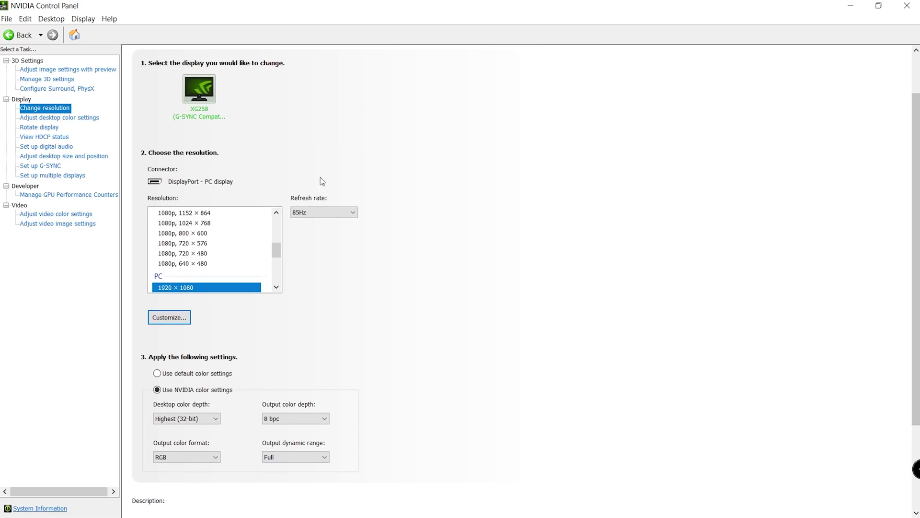
click(325, 212)
click(327, 222)
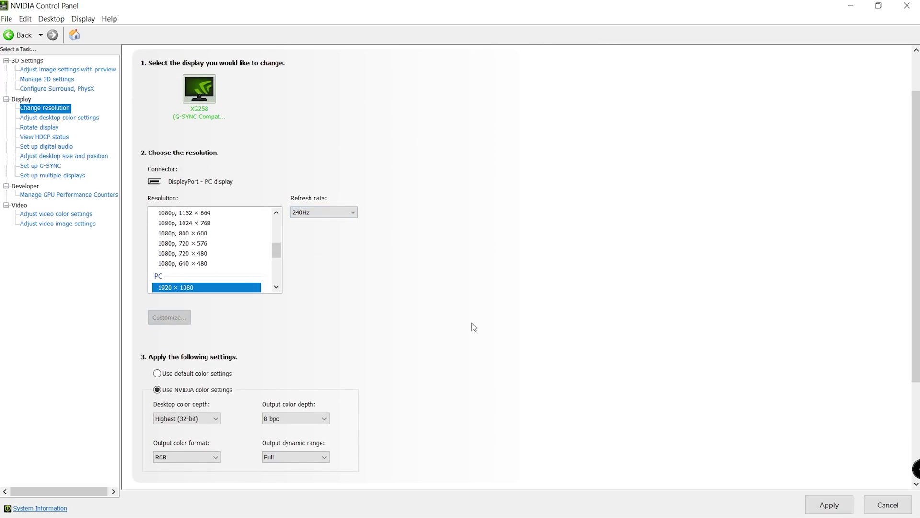
click(829, 504)
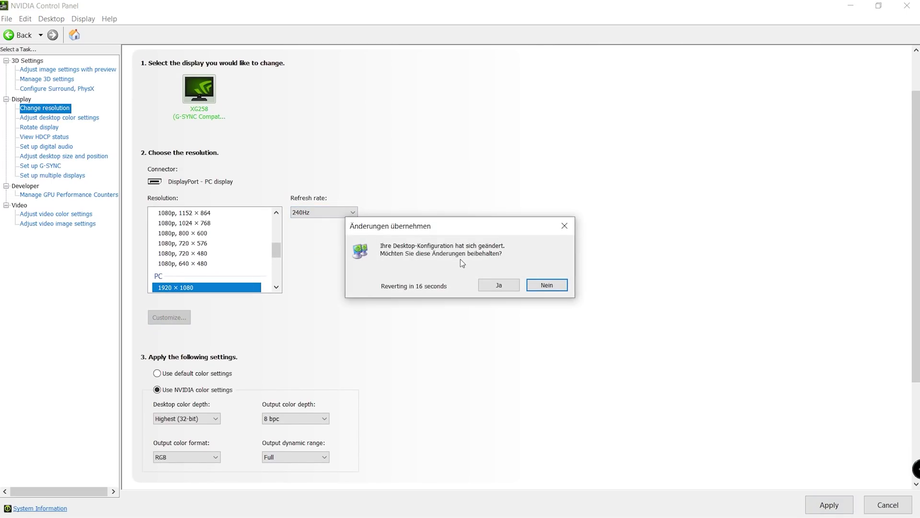
click(498, 285)
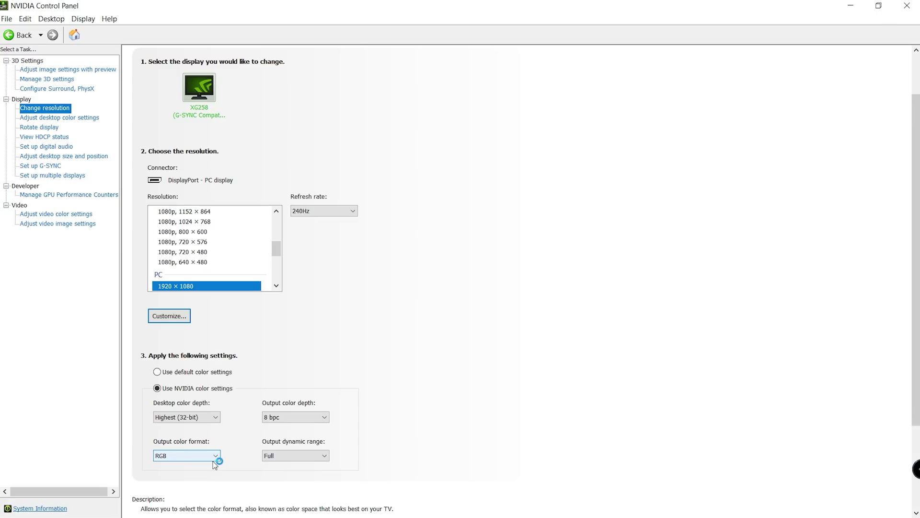
- Keep the output colour format at RGB and go to Manage 3D settings
click(214, 460)
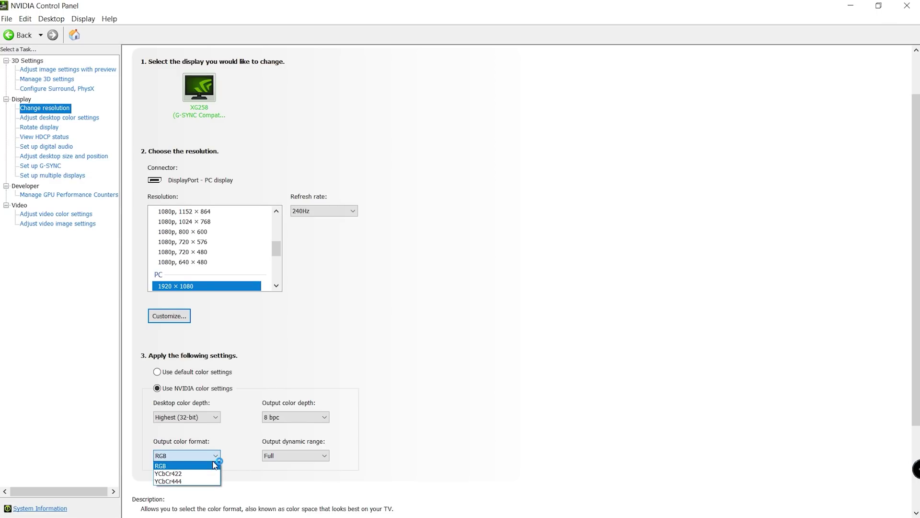
click(214, 464)
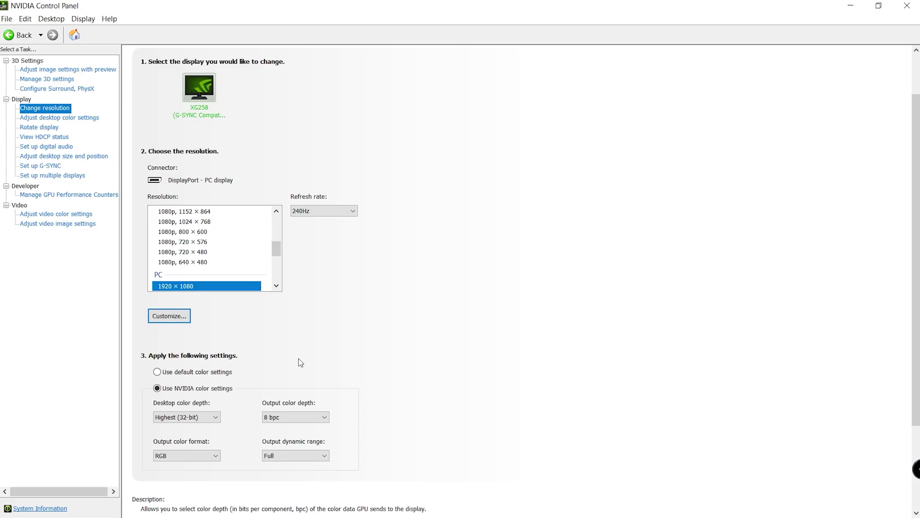
click(62, 79)
drag(416, 183, 411, 220)
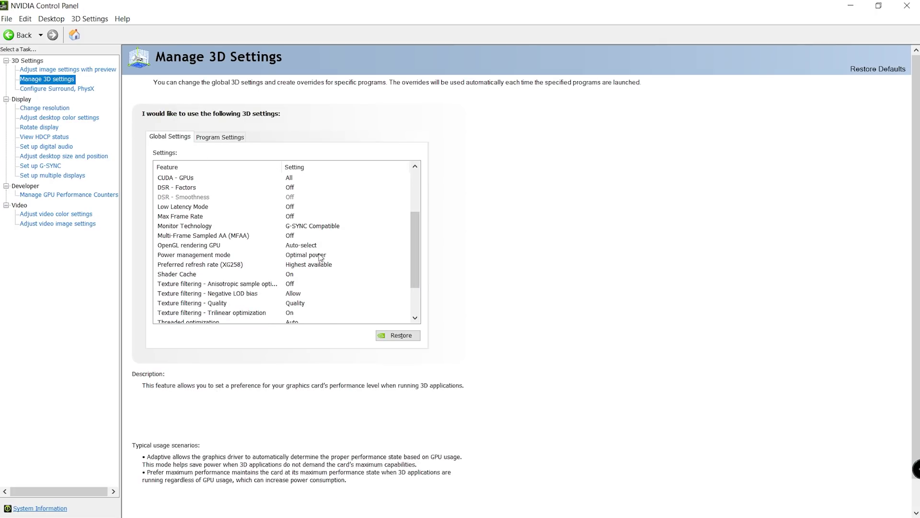
- Leave the global Preferred refresh rate on Highest available
click(335, 264)
click(341, 264)
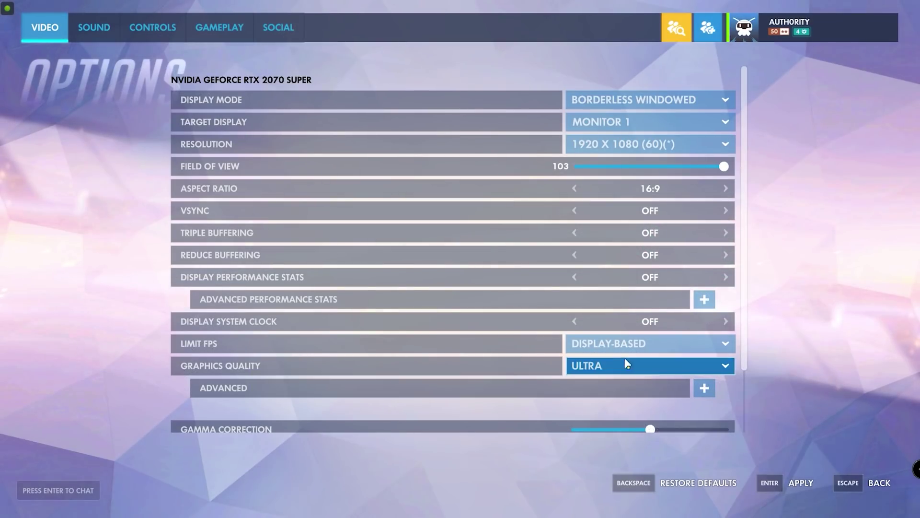
- Set Overwatch's Limit FPS to Custom and drag the Frame Rate Cap down from 300
click(631, 346)
click(655, 371)
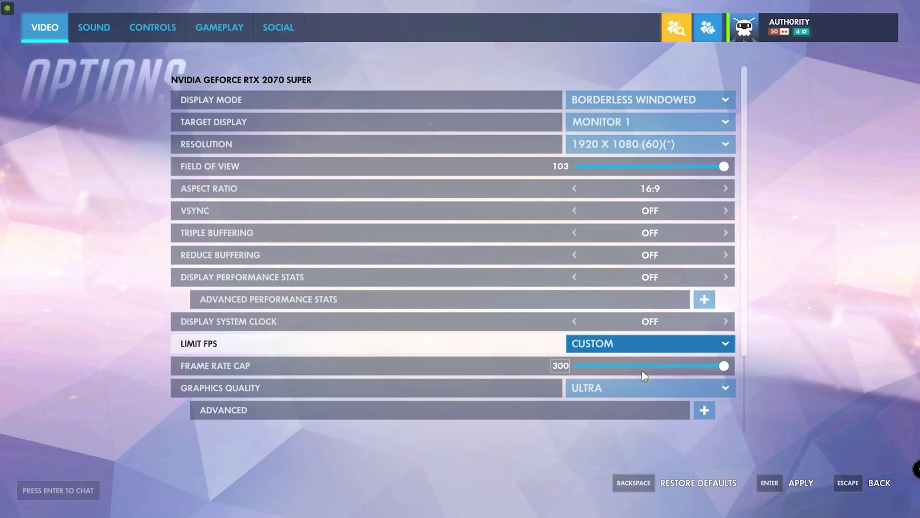
mouse_move(724, 365)
mouse_down()
mouse_move(581, 368)
mouse_move(728, 372)
mouse_up()
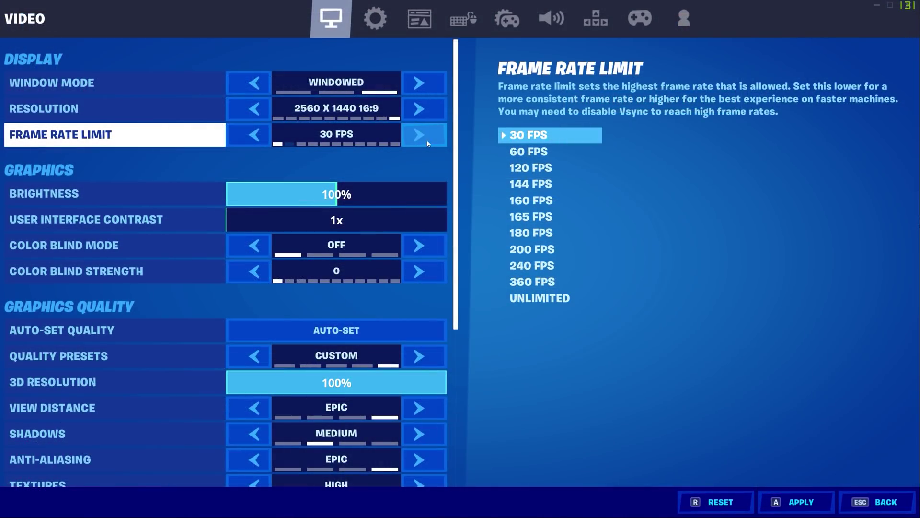
- Raise Fortnite's frame rate limit from 30 FPS to Unlimited, and set RivaTuner's framerate limit to 236
click(419, 135)
click(419, 135)
click(419, 134)
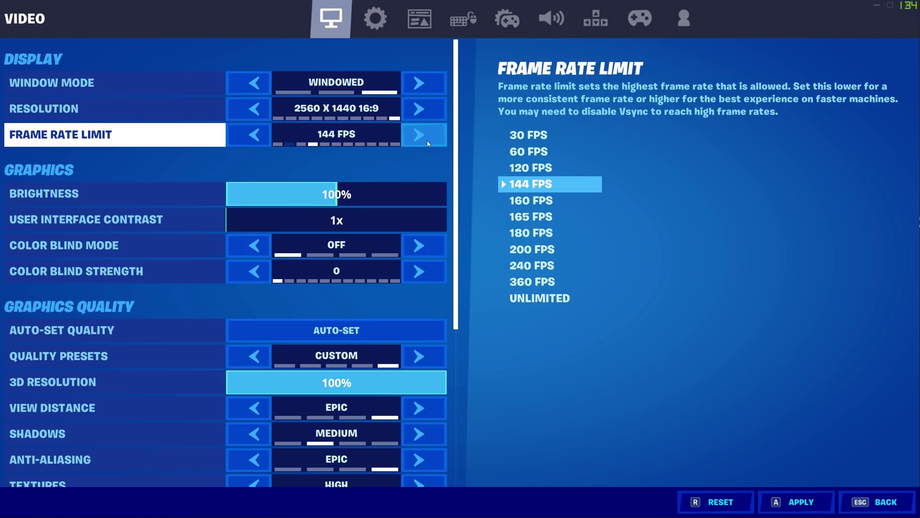
click(427, 142)
click(427, 142)
click(427, 142)
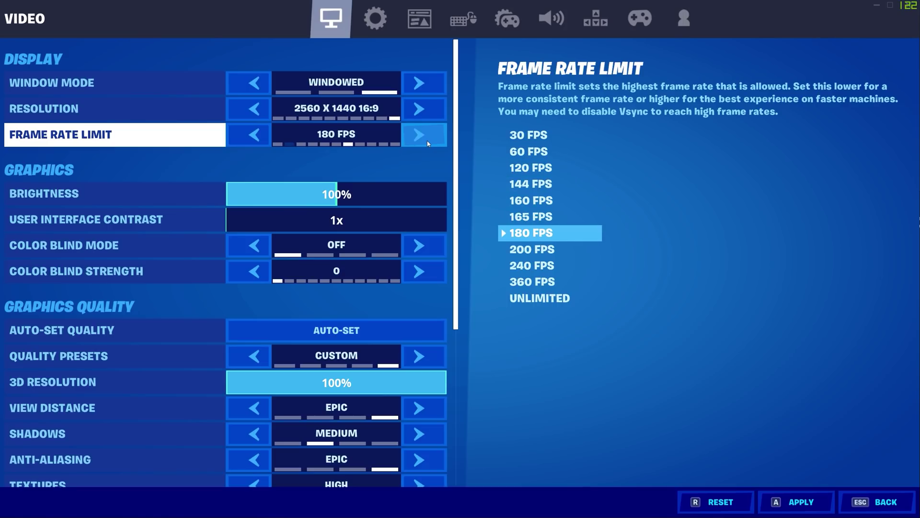
click(427, 142)
click(427, 142)
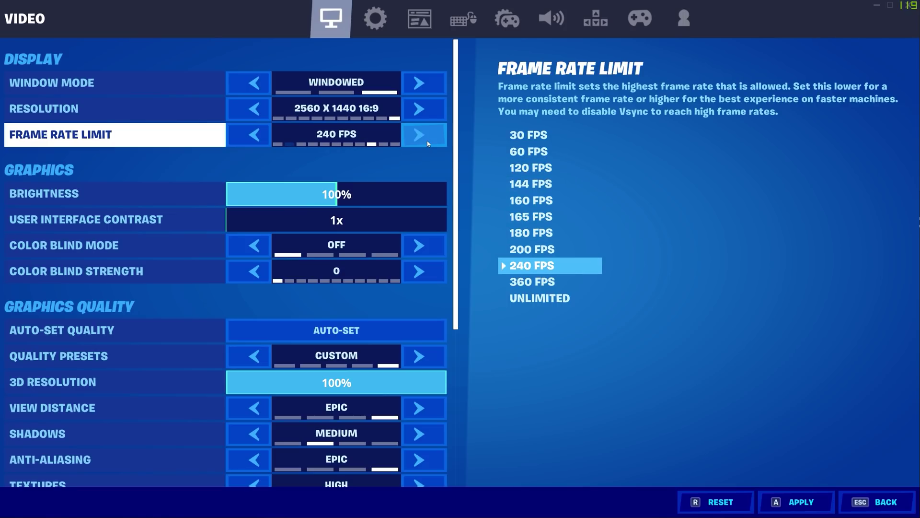
click(427, 140)
click(427, 140)
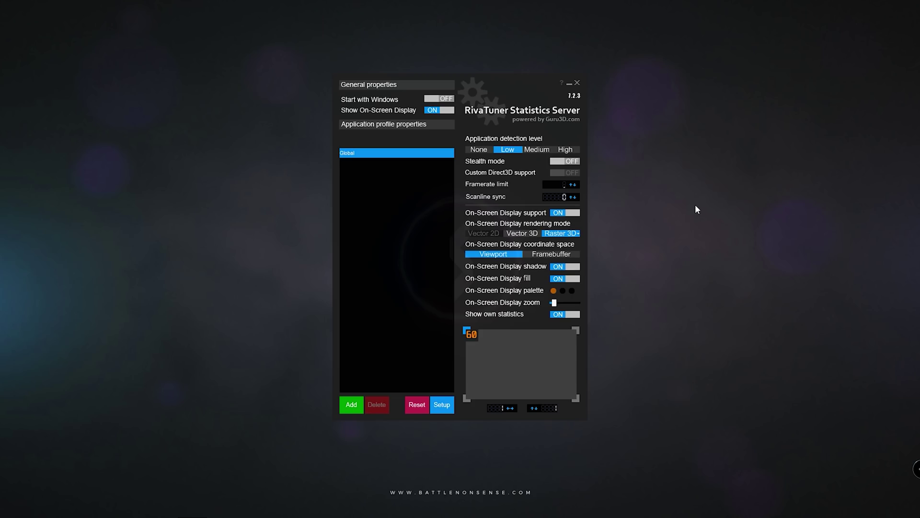
text(236)
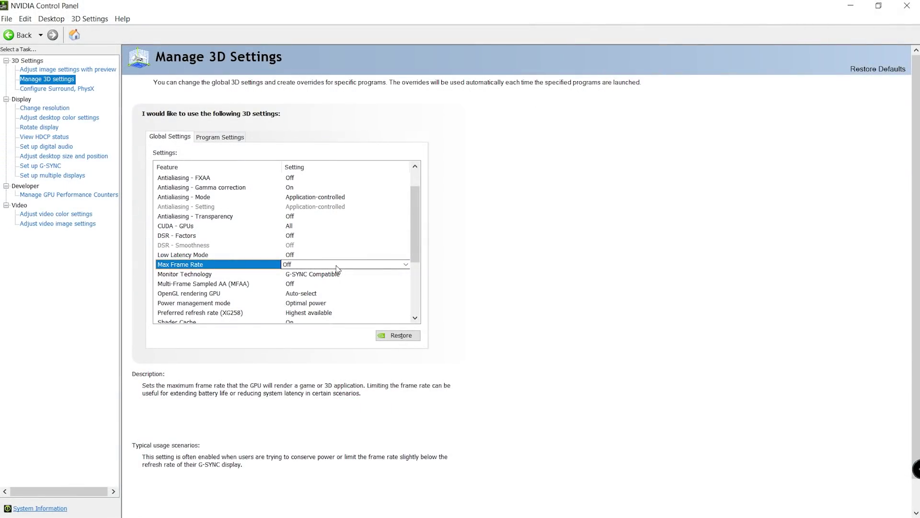
- Try Max Frame Rate On with the slider, then set it back to Off and confirm
click(337, 265)
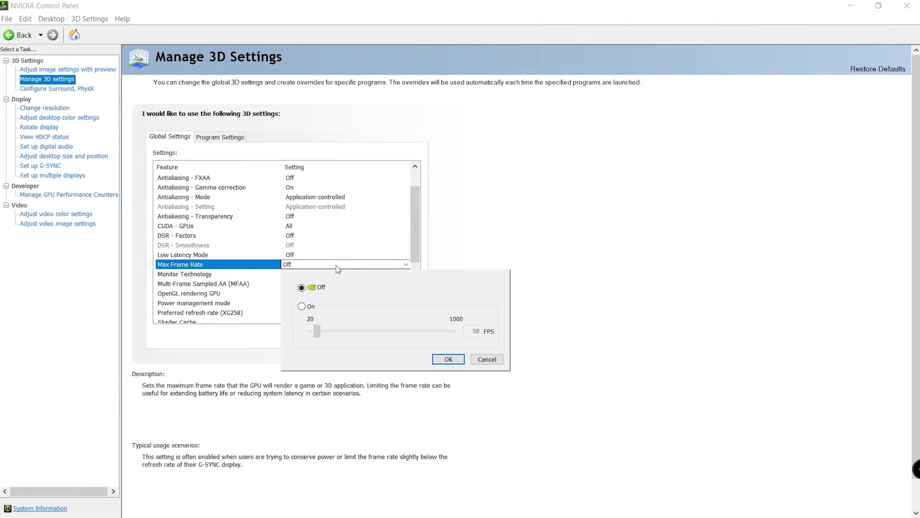
click(302, 307)
mouse_move(317, 332)
mouse_down()
mouse_move(410, 332)
mouse_move(319, 335)
mouse_up()
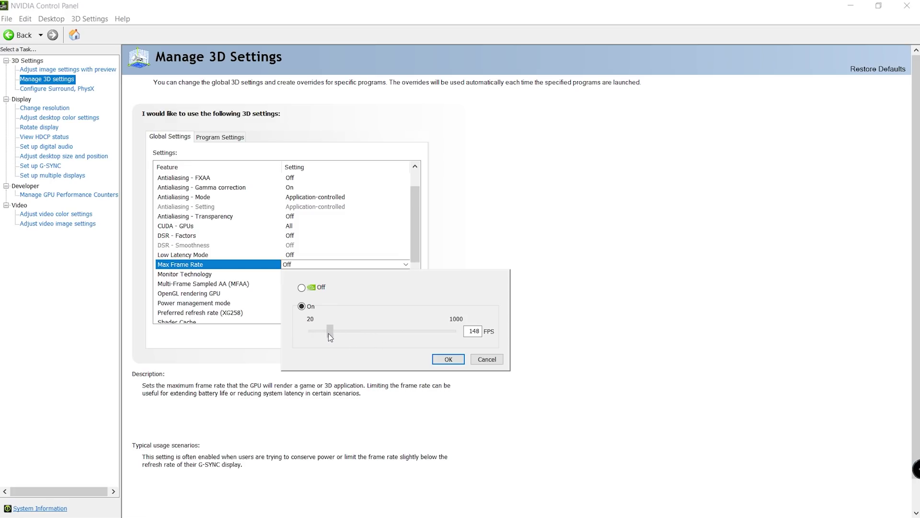
click(302, 288)
click(482, 360)
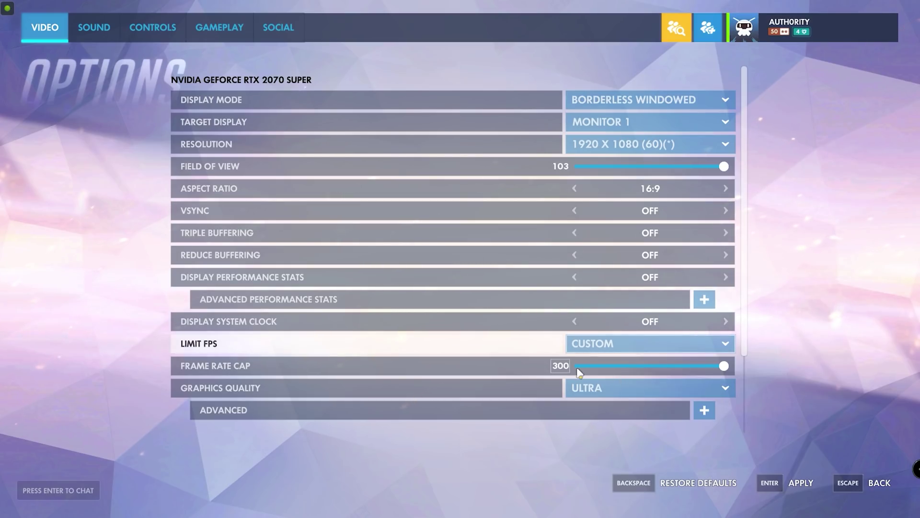
- Set Overwatch's Frame Rate Cap to 236, Display Mode to Fullscreen, and resolution to 1920 x 1080 (240)
click(560, 366)
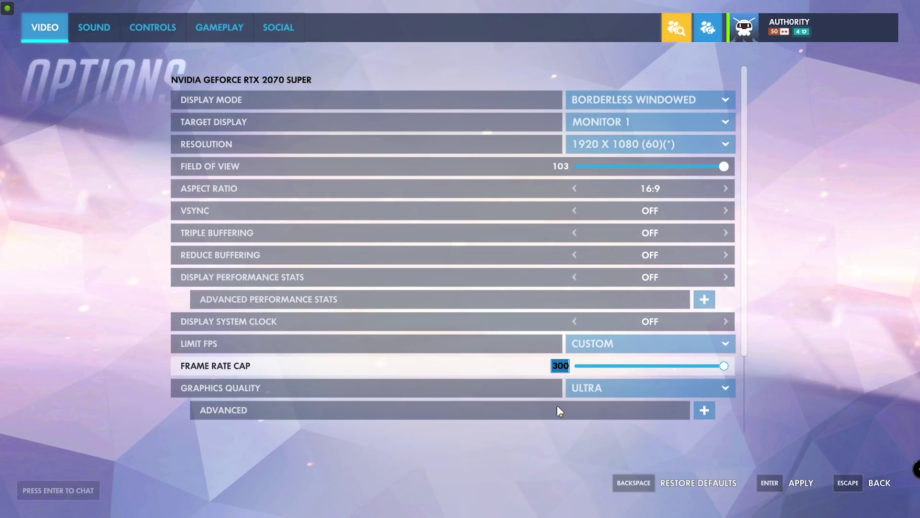
text(236)
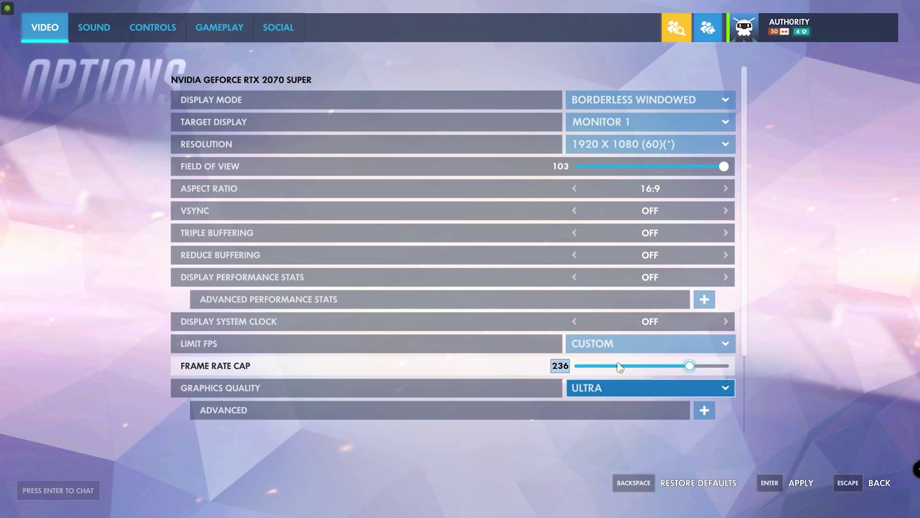
click(681, 102)
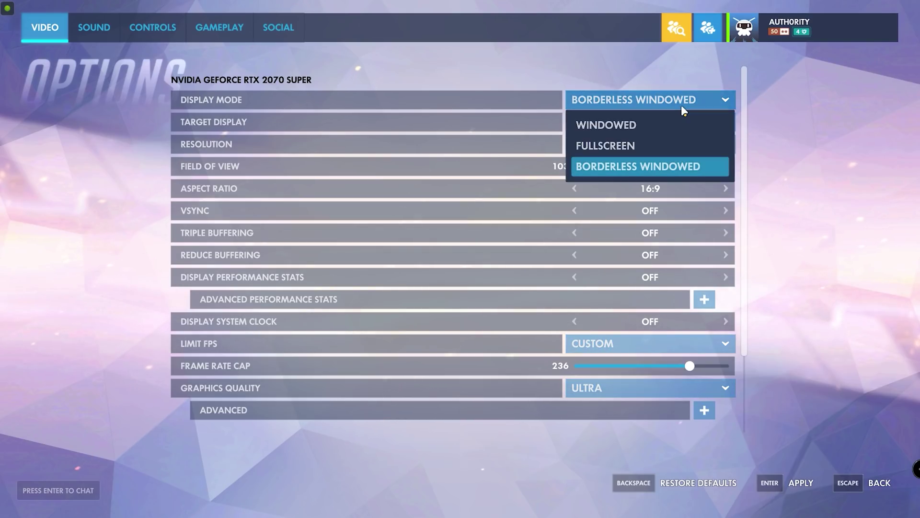
click(667, 147)
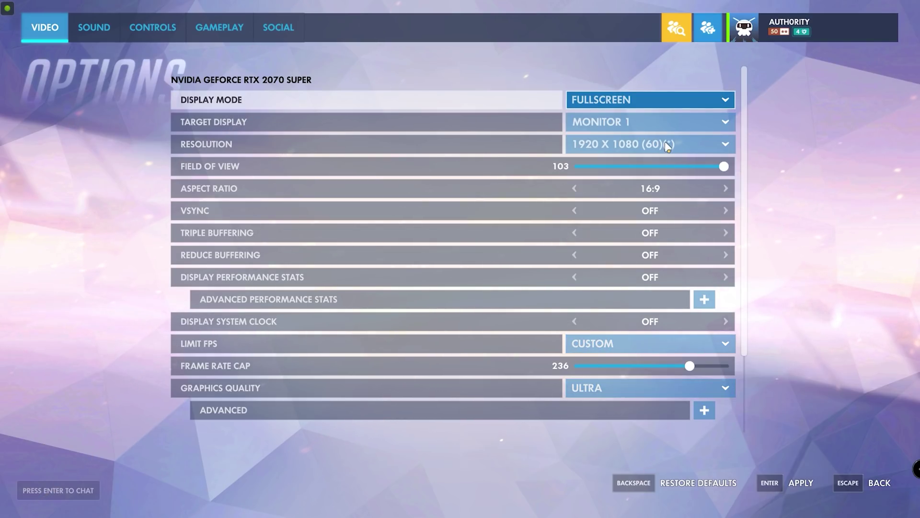
click(719, 151)
scroll(663, 332, down, 3)
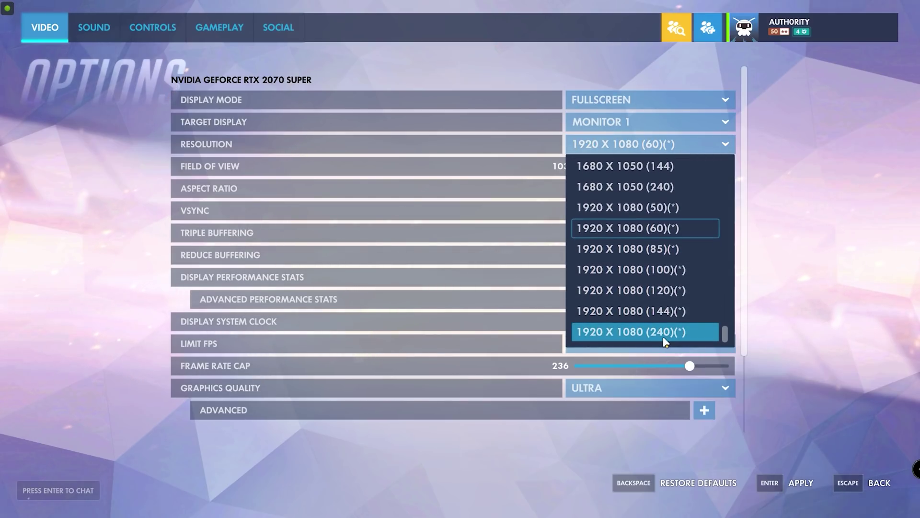
click(689, 335)
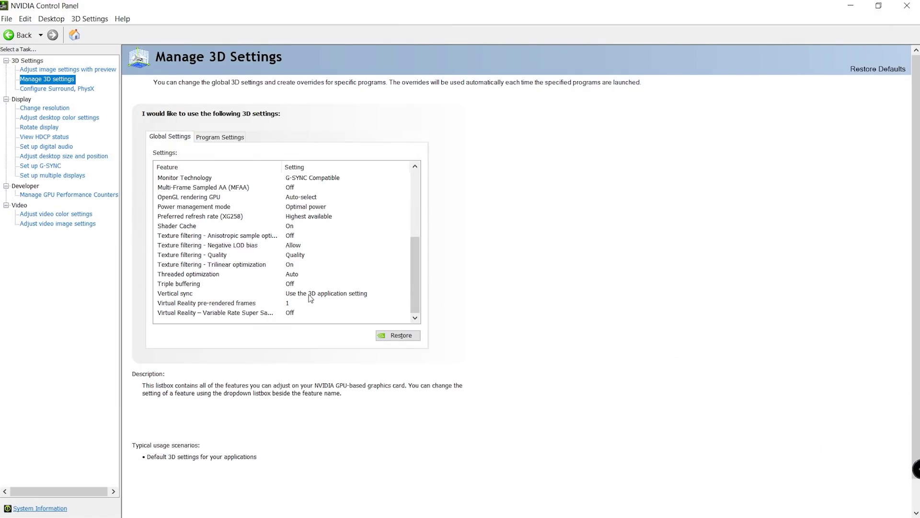
click(310, 294)
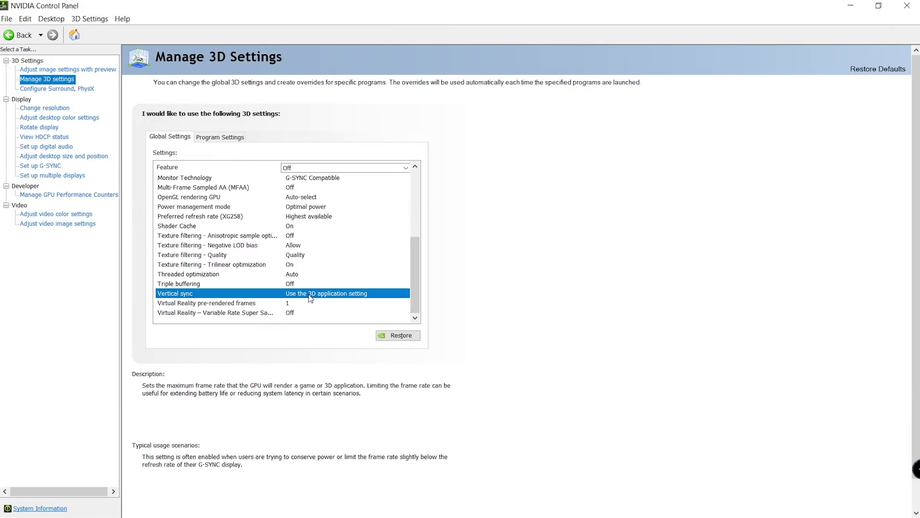
click(317, 295)
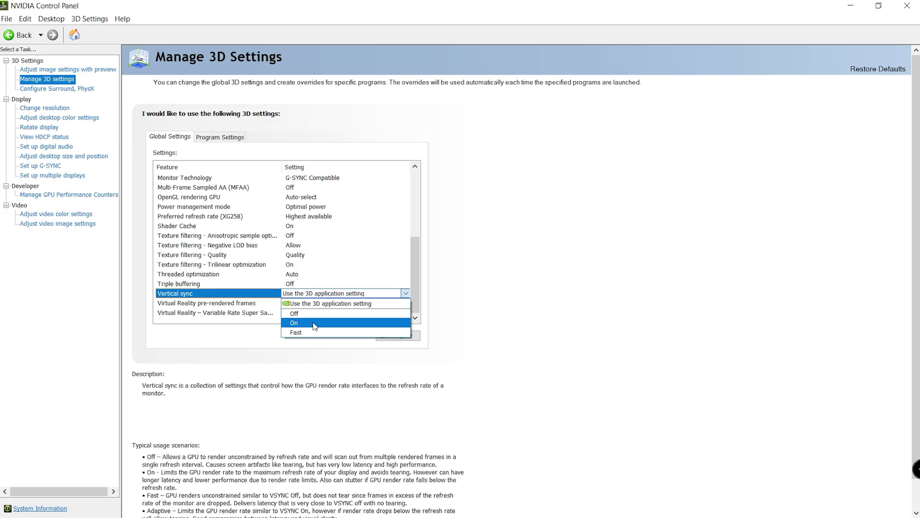
click(507, 306)
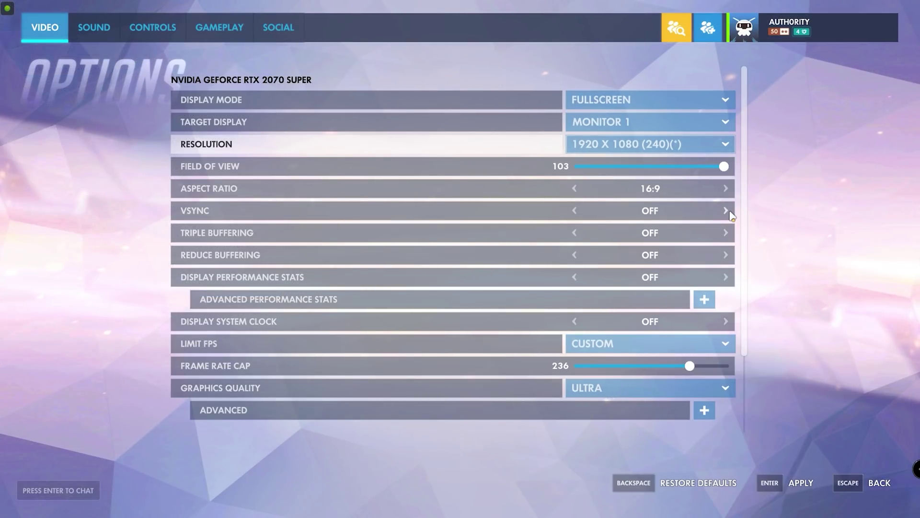
- Switch Overwatch's VSYNC from Off to On
click(729, 211)
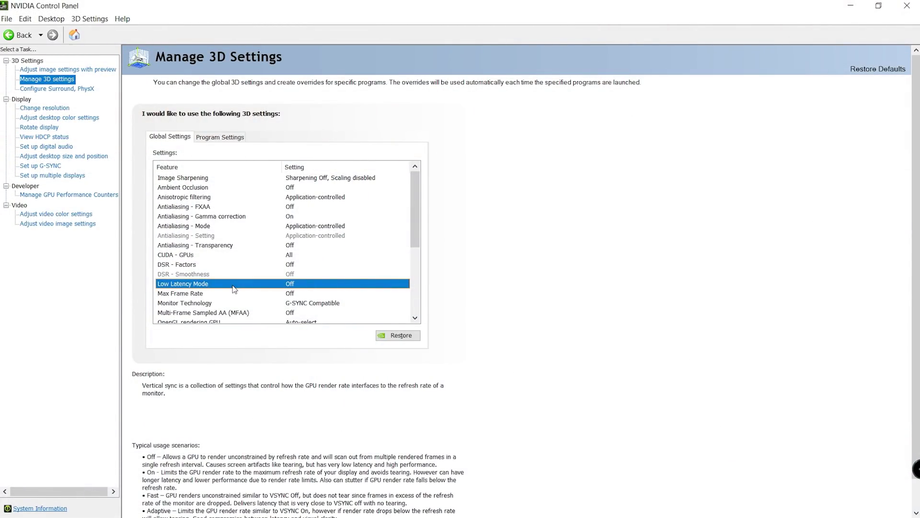
- Show the Off, On and Ultra choices for Low Latency Mode in Manage 3D Settings
click(301, 285)
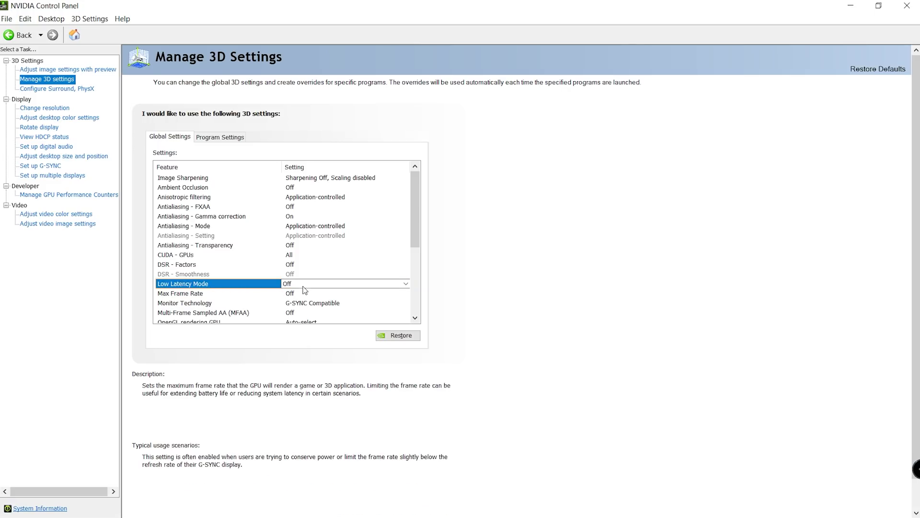
click(306, 286)
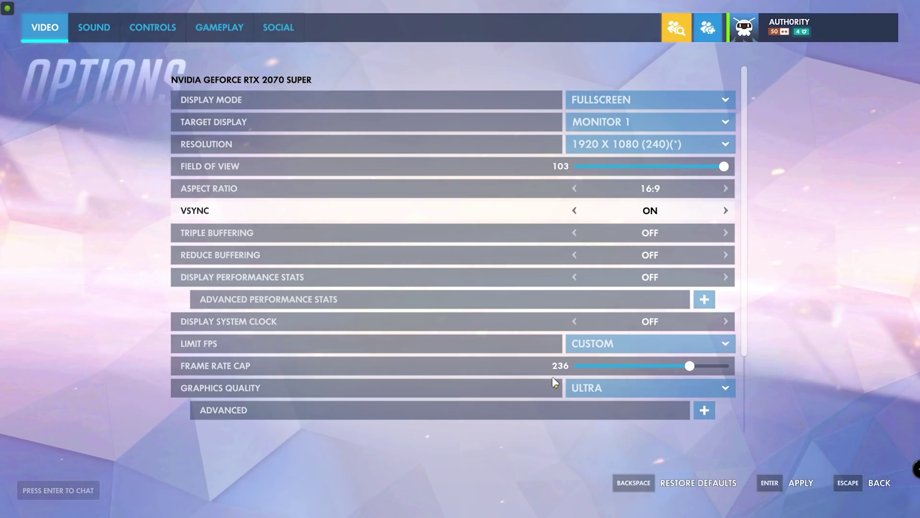
- Replace Overwatch's 236 Frame Rate Cap value with 164
click(559, 366)
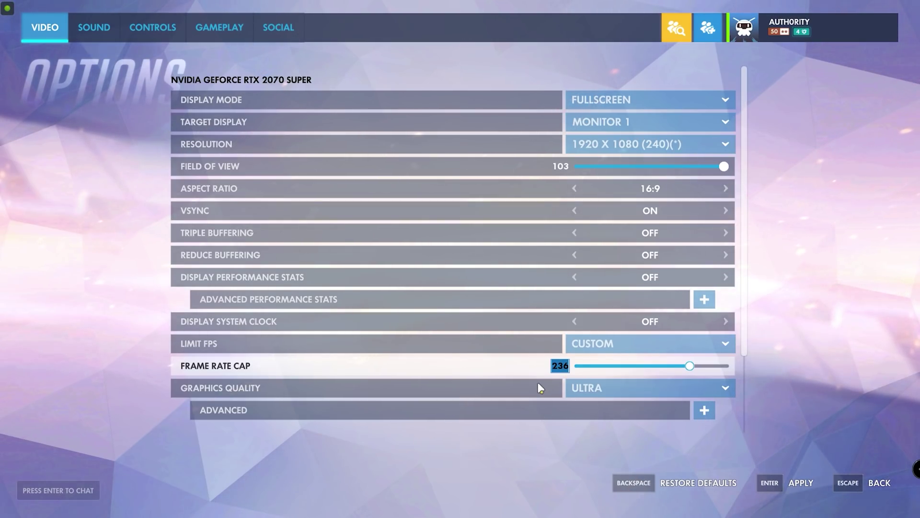
text(164)
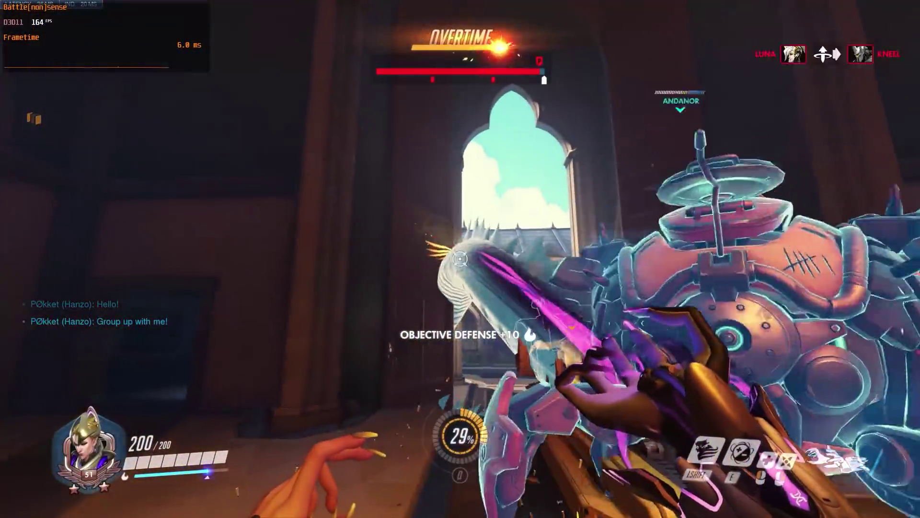
- As Moira, throw a healing orb, beam an enemy, then spray healing on teammates
key(shift)
key(e)
right_click(459, 259)
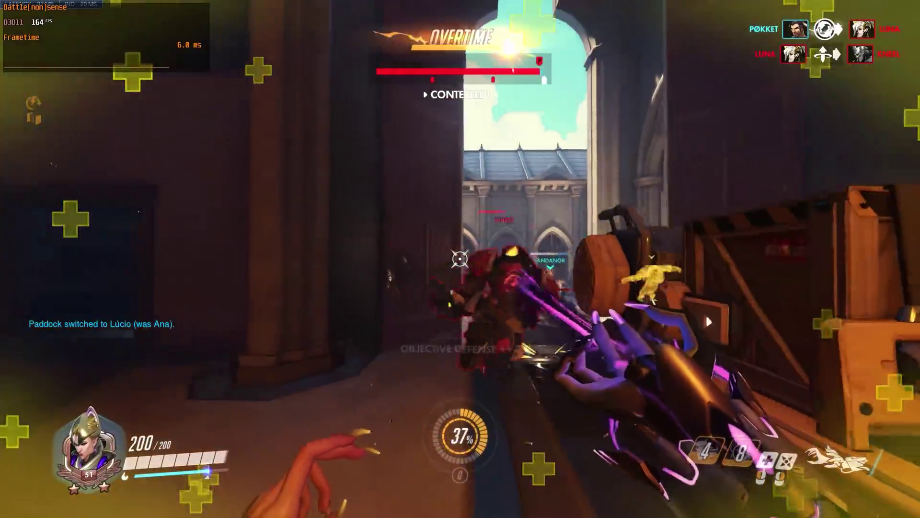
right_click(459, 259)
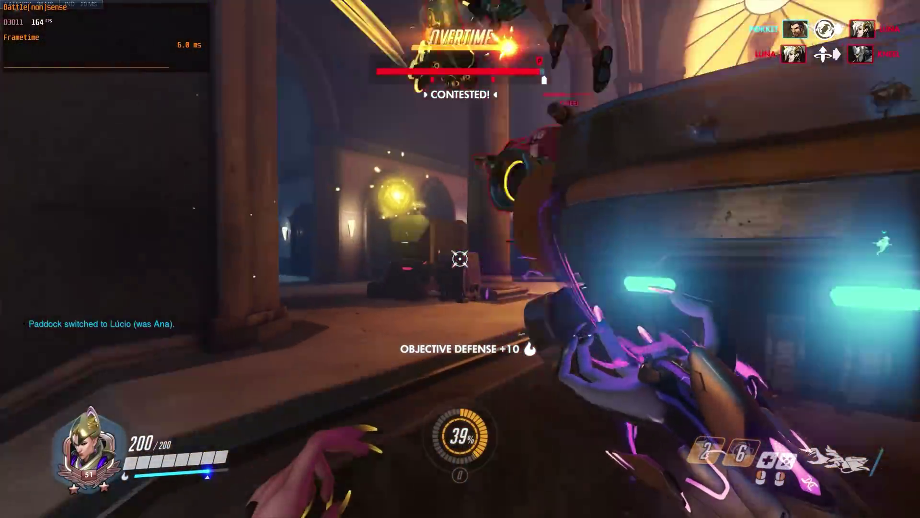
click(460, 259)
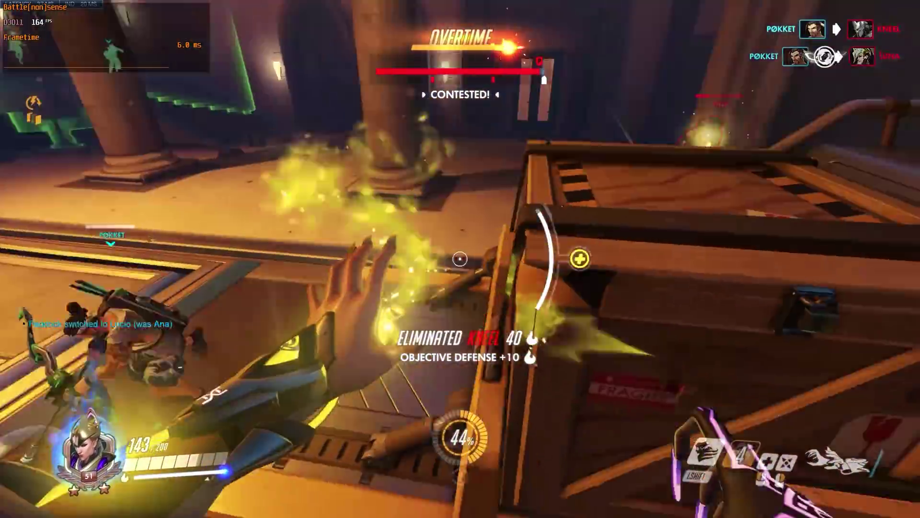
click(459, 259)
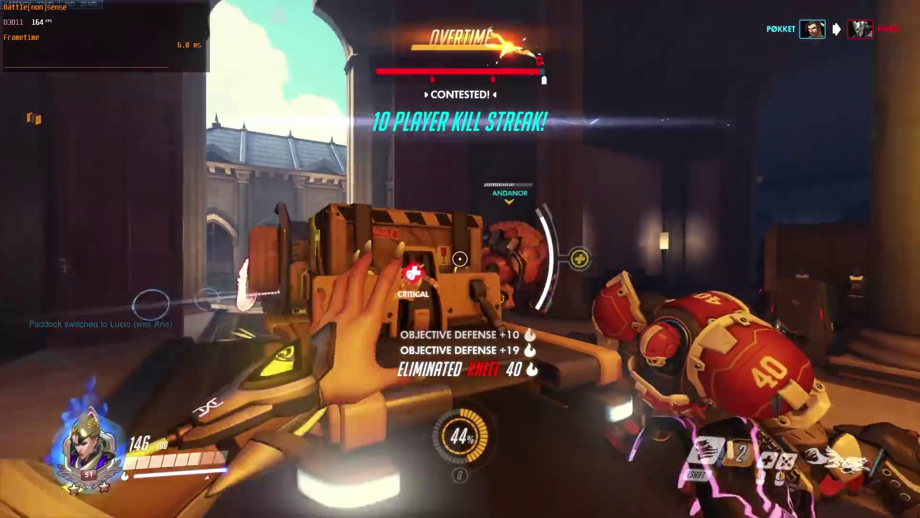
click(459, 259)
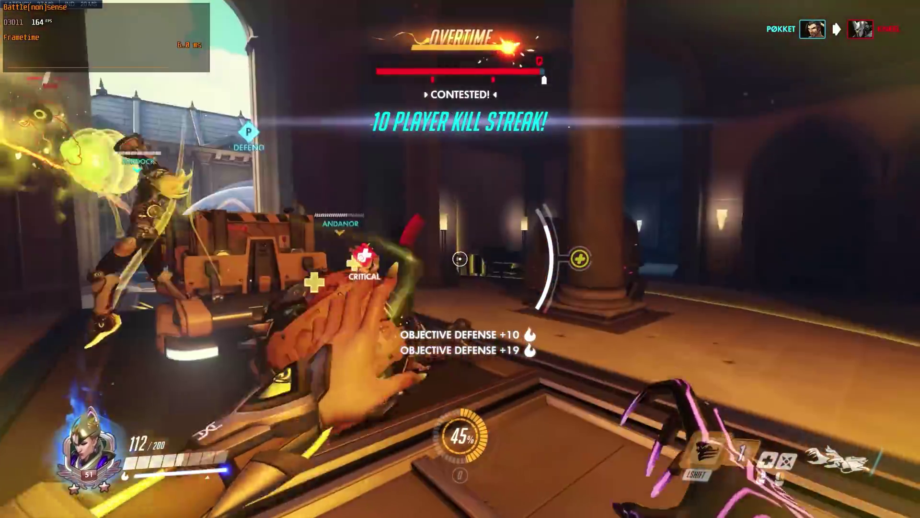
- Fade out of danger, throw another orb, and alternate healing spray and damage beam
key(shift)
key(e)
click(460, 258)
right_click(460, 259)
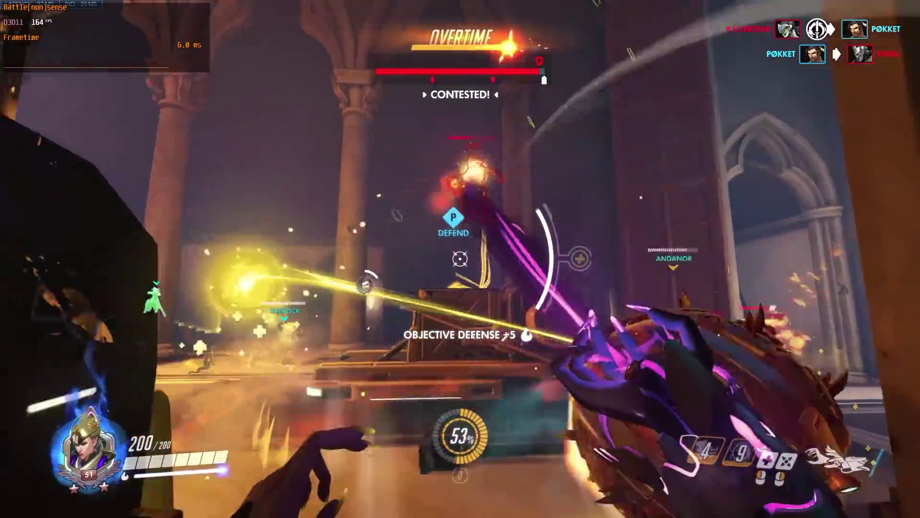
right_click(460, 259)
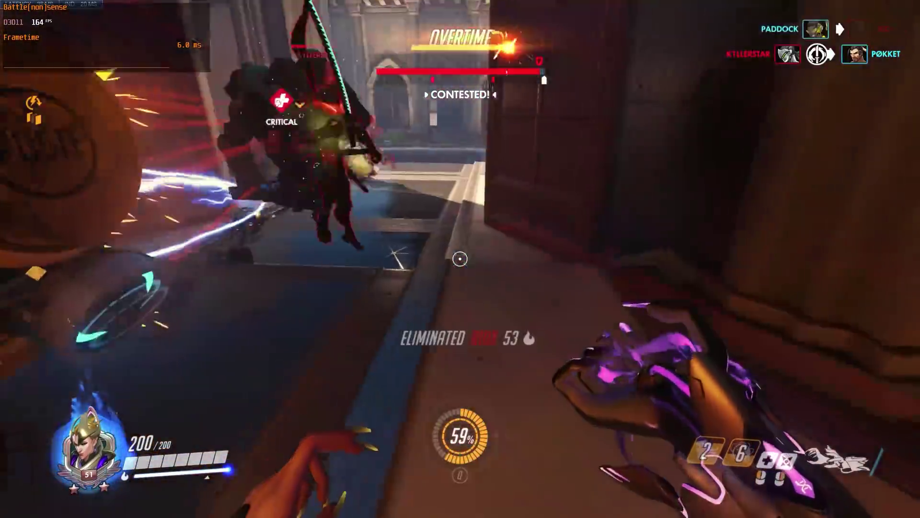
click(459, 259)
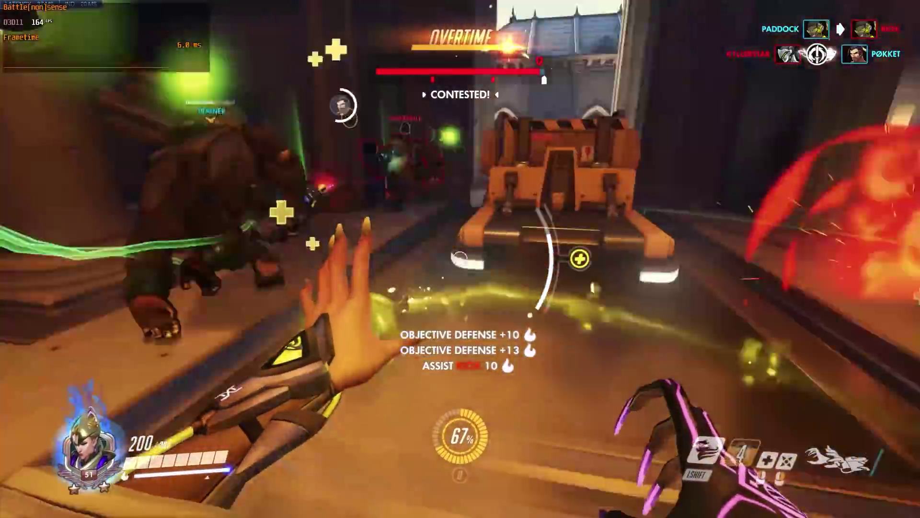